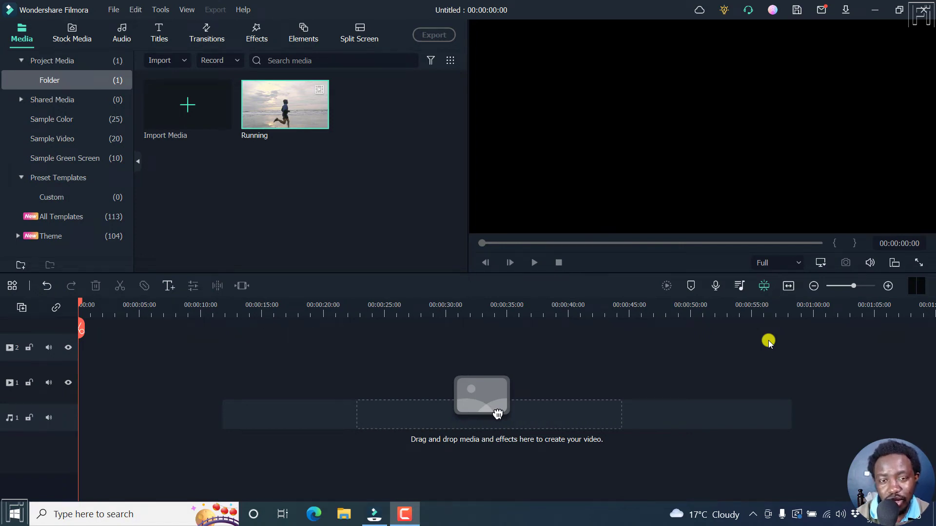
# Step: Add the Running beach clip to video track 1 for a 00:00:12:15 project, playhead at start
pyautogui.click(155, 37)
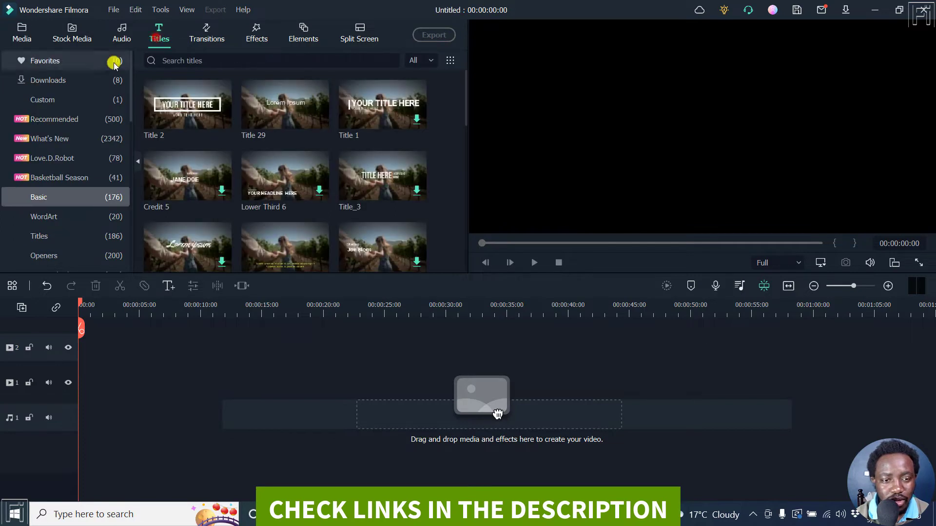
pyautogui.moveTo(322, 129)
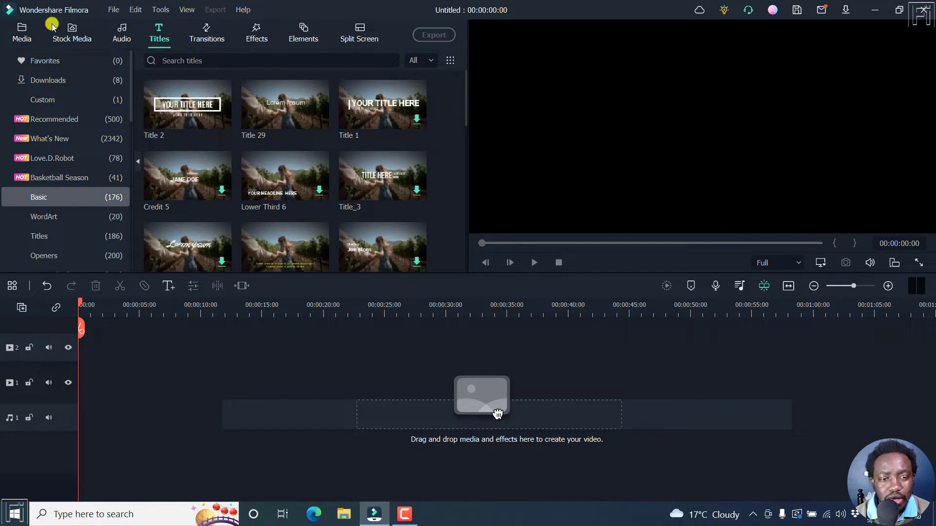
pyautogui.click(17, 32)
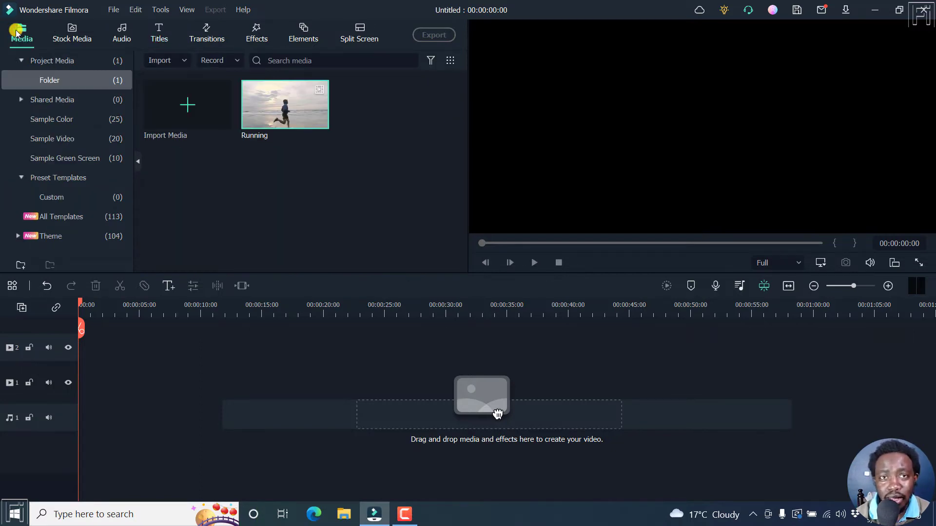
pyautogui.click(320, 120)
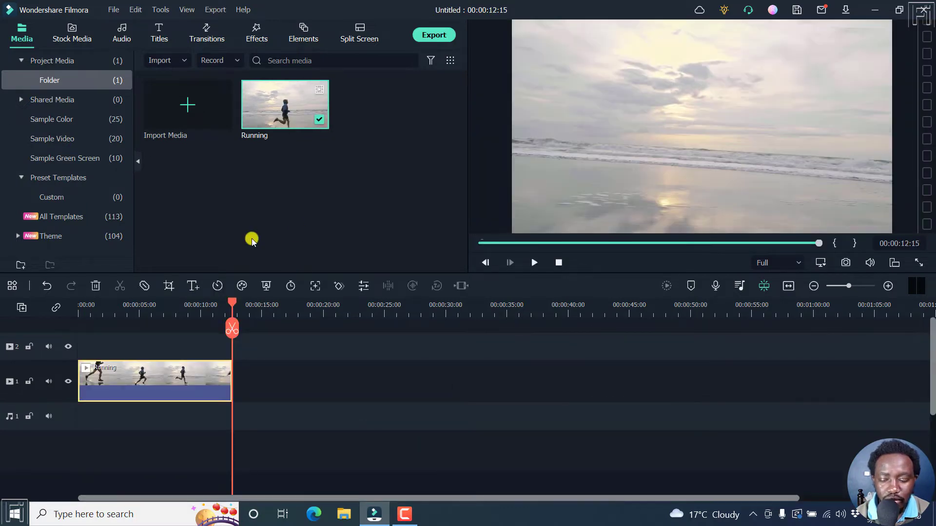
pyautogui.press('Home')
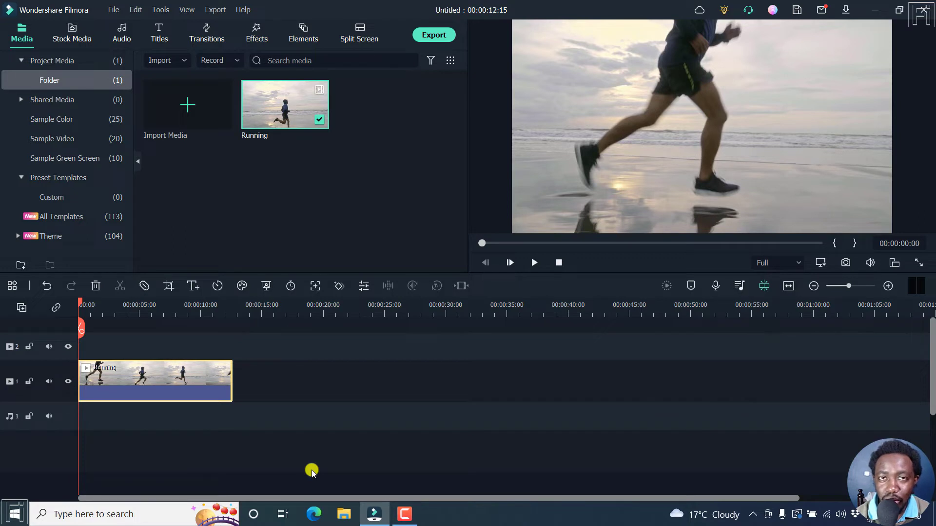
# Step: Add a Basic 1 title on track 2 and replace its Lorem ipsum text with bold 'TUTORIAL'
pyautogui.click(194, 286)
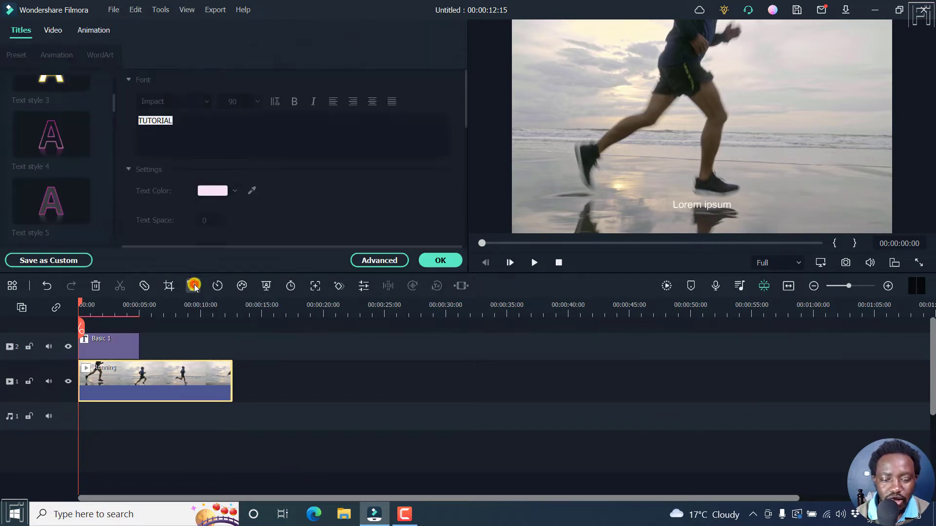
pyautogui.click(101, 347)
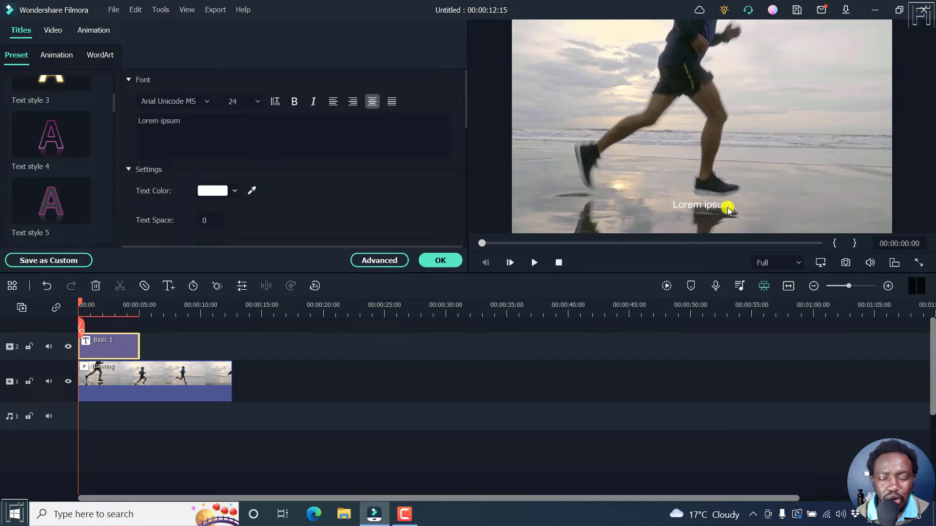
pyautogui.click(209, 124)
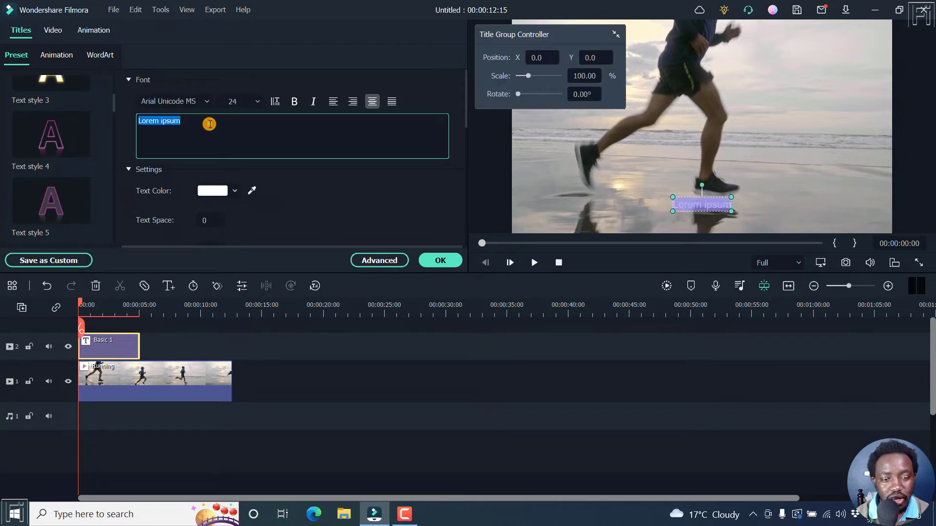
pyautogui.write('TU')
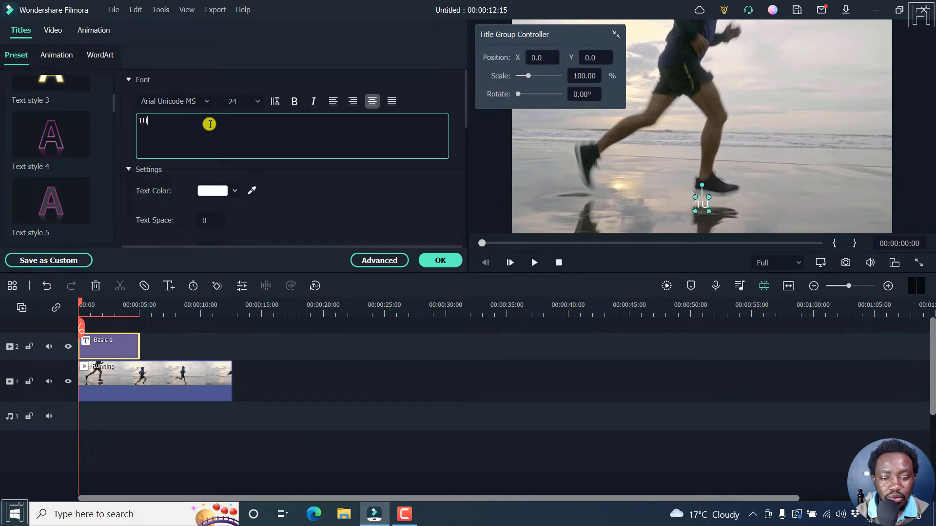
pyautogui.write('TORIAL')
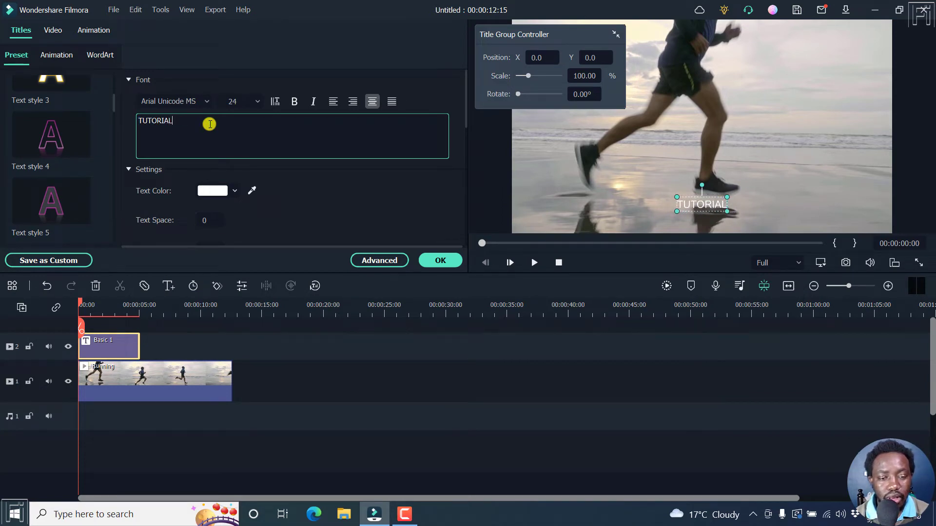
pyautogui.hotkey('ctrl', 'a')
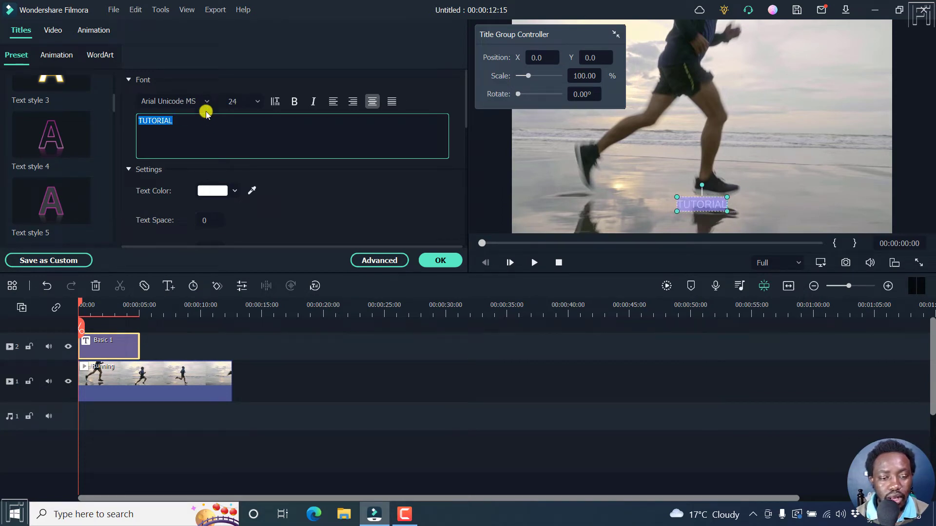
pyautogui.click(295, 102)
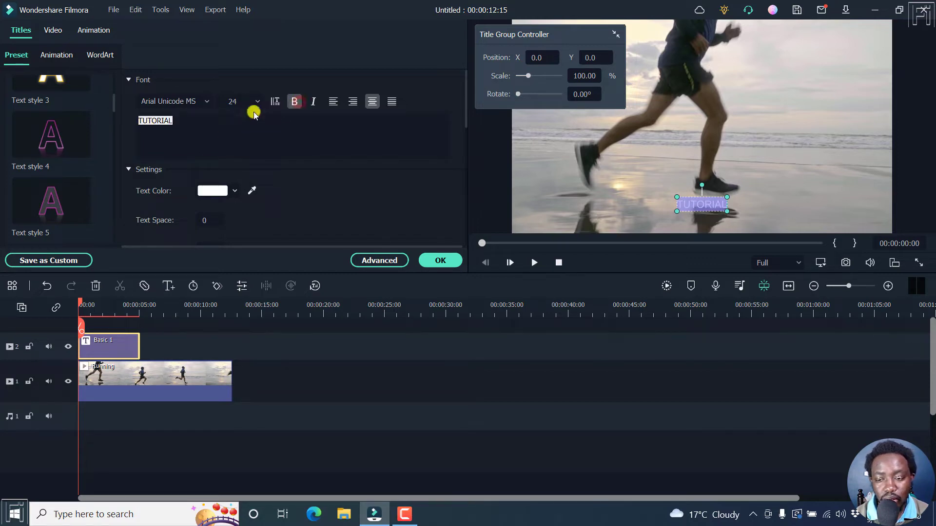
# Step: Set the TUTORIAL text to Impact font, size 150, and drag it up toward the frame centre
pyautogui.click(207, 101)
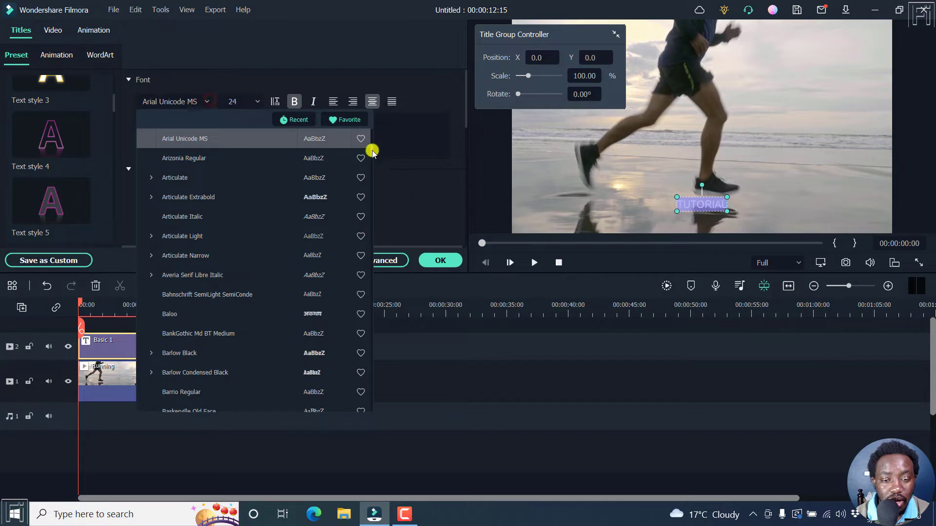
pyautogui.moveTo(371, 149); pyautogui.dragTo(366, 266)
pyautogui.press('Escape')
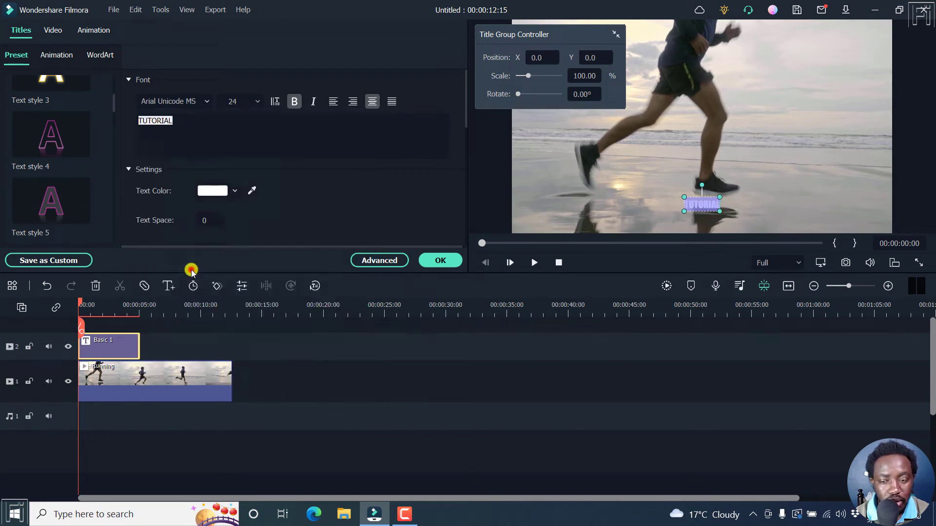
pyautogui.click(256, 102)
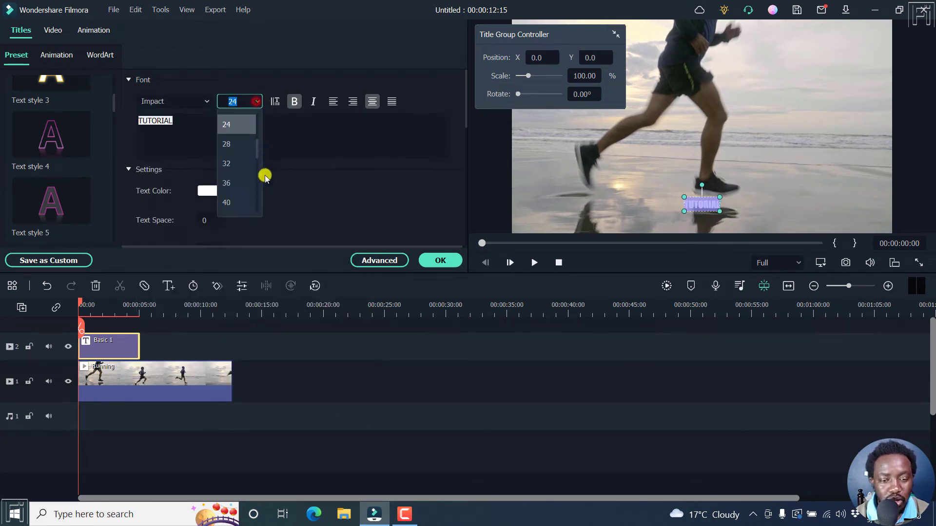
pyautogui.moveTo(257, 146); pyautogui.dragTo(257, 203)
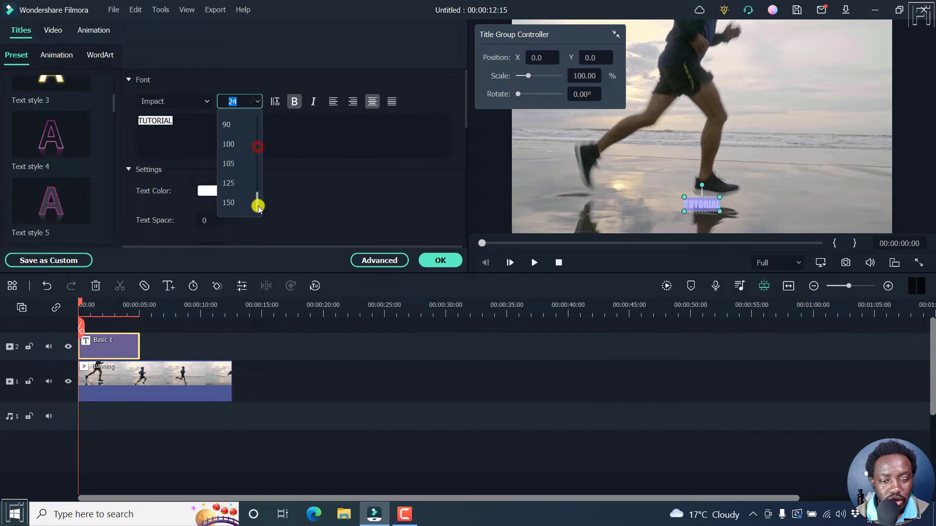
pyautogui.click(233, 204)
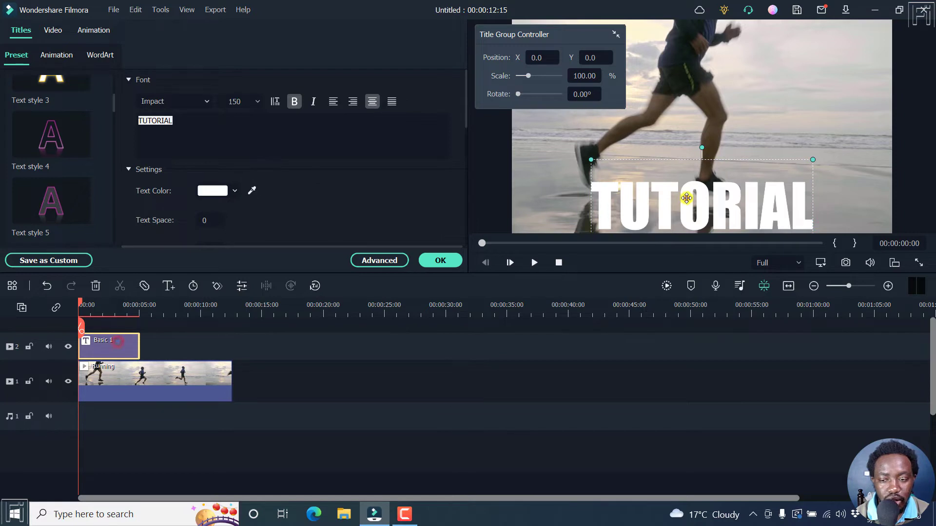
pyautogui.moveTo(685, 195); pyautogui.dragTo(684, 160)
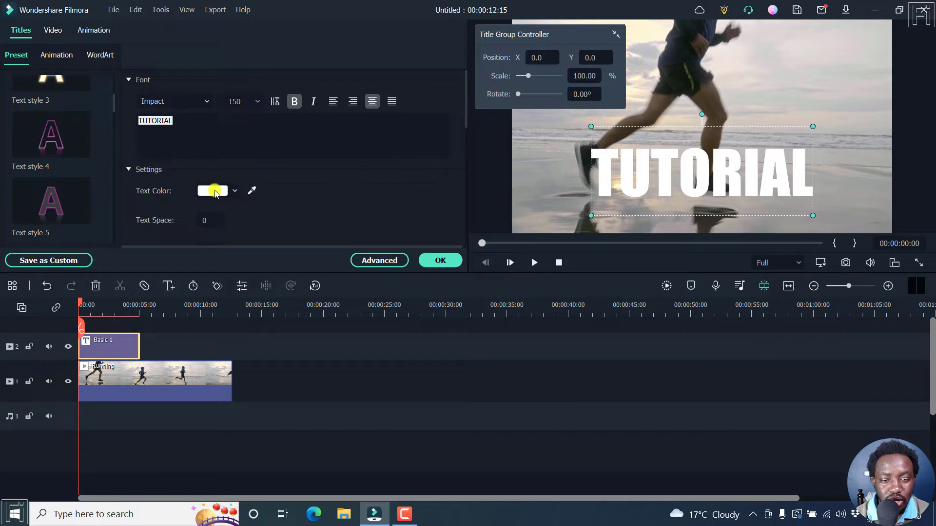
pyautogui.click(215, 191)
pyautogui.click(234, 217)
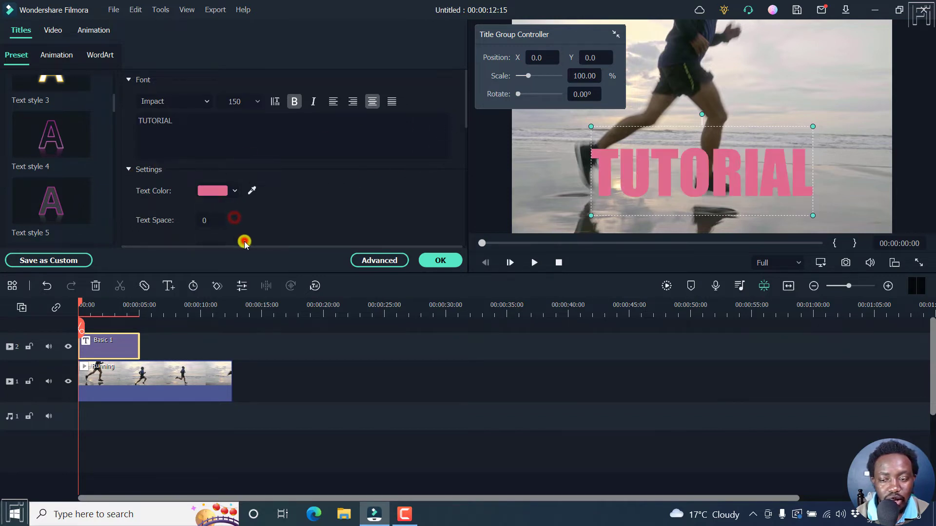
pyautogui.click(214, 191)
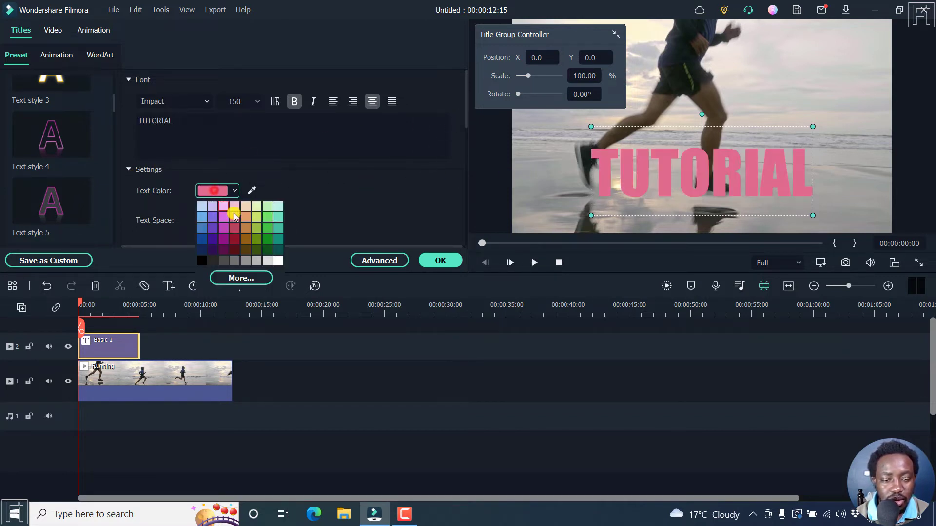
pyautogui.click(268, 218)
pyautogui.click(211, 190)
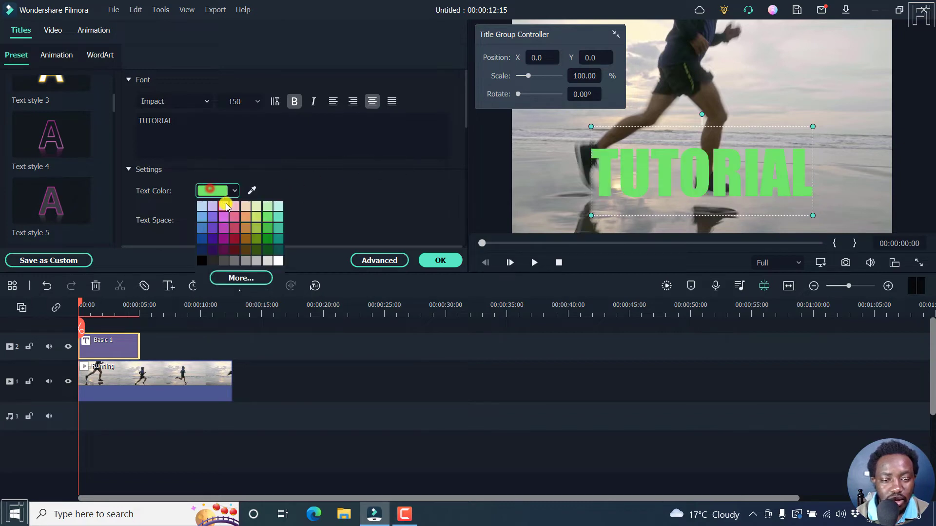
pyautogui.click(212, 218)
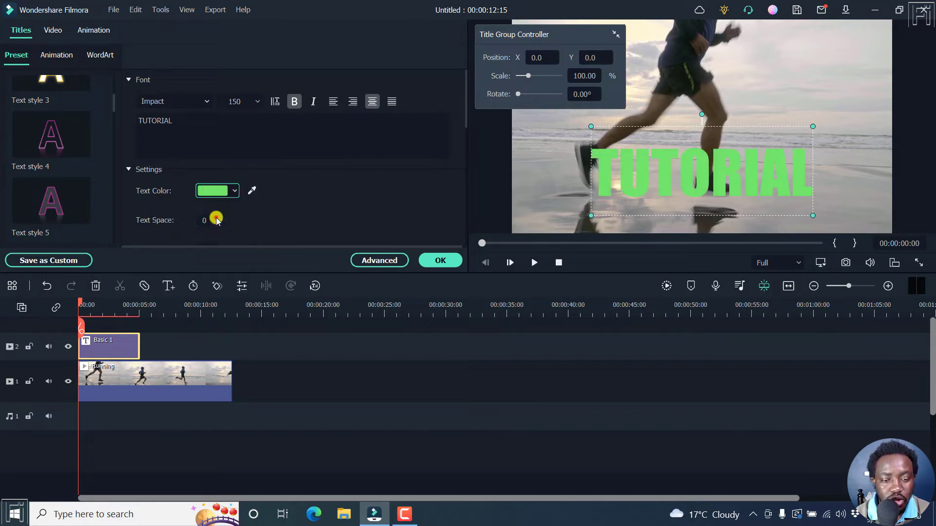
pyautogui.click(221, 188)
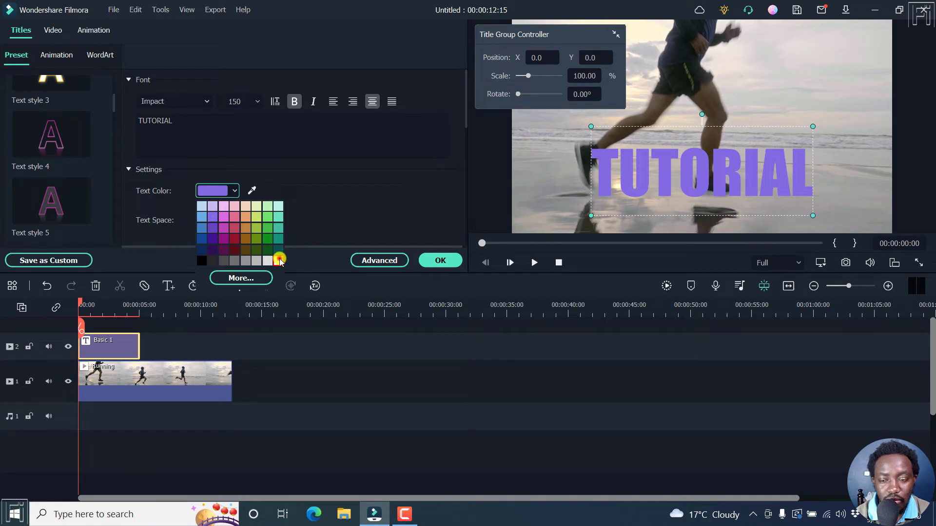
pyautogui.click(278, 260)
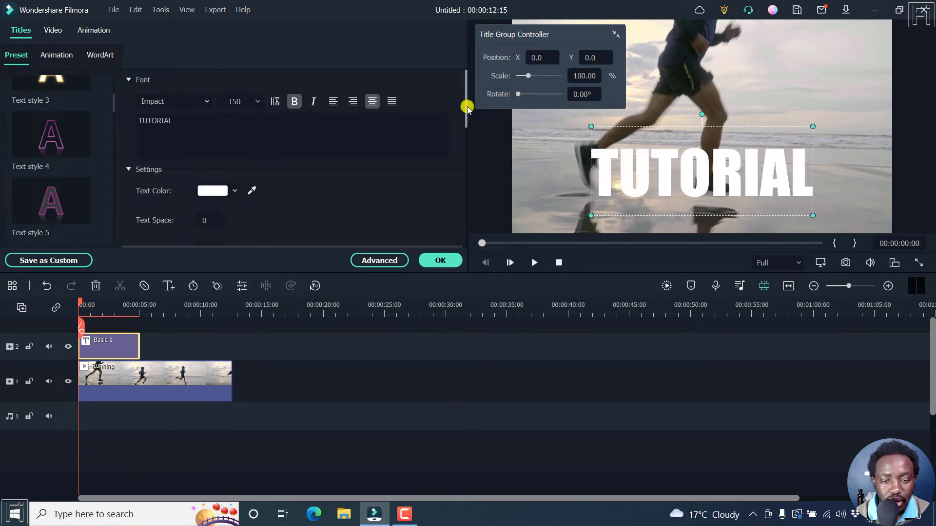
pyautogui.moveTo(467, 107); pyautogui.dragTo(466, 192)
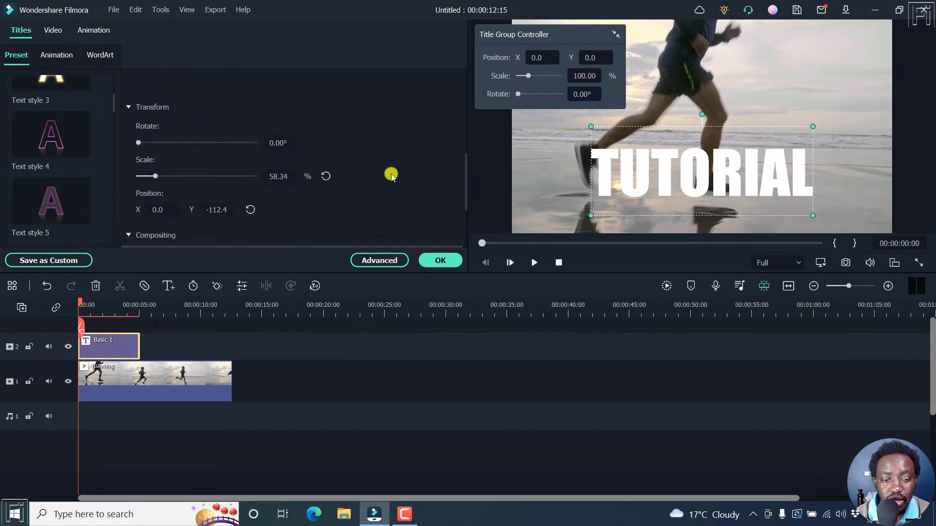
pyautogui.moveTo(139, 141)
pyautogui.mouseDown()
pyautogui.moveTo(161, 142)
pyautogui.moveTo(133, 147)
pyautogui.mouseUp()
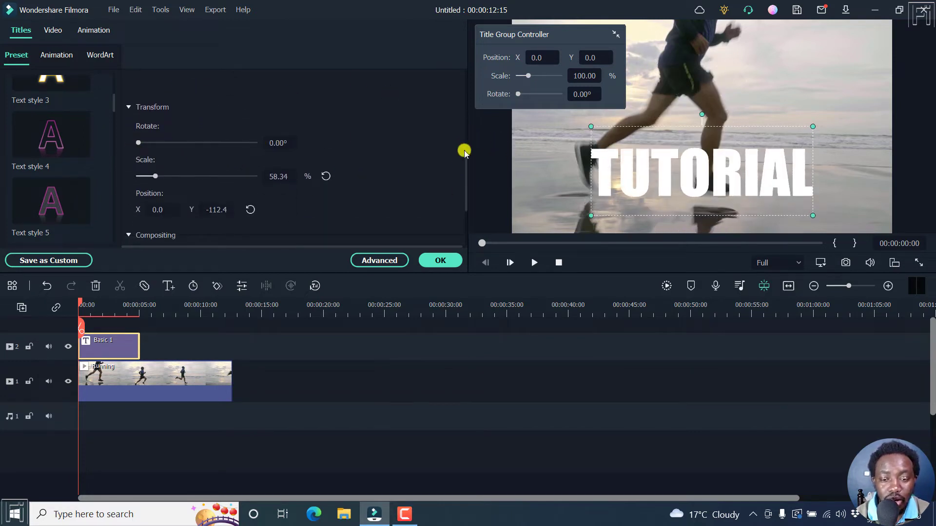
pyautogui.moveTo(467, 169); pyautogui.dragTo(472, 219)
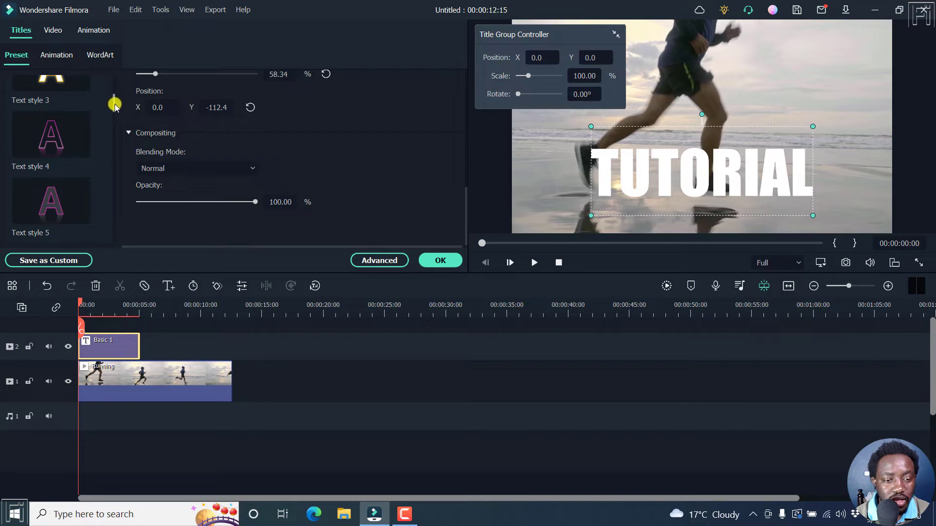
pyautogui.moveTo(115, 107); pyautogui.dragTo(123, 173)
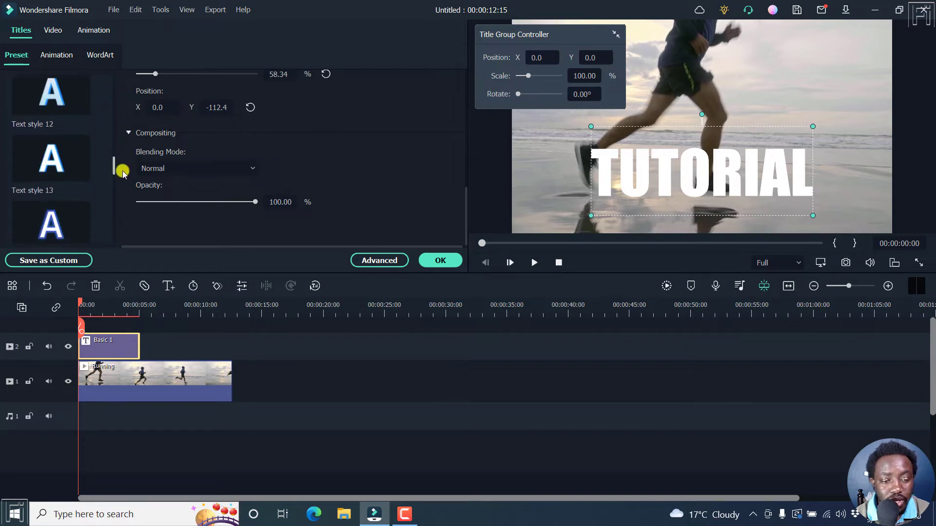
pyautogui.scroll(-5, 124, 173)
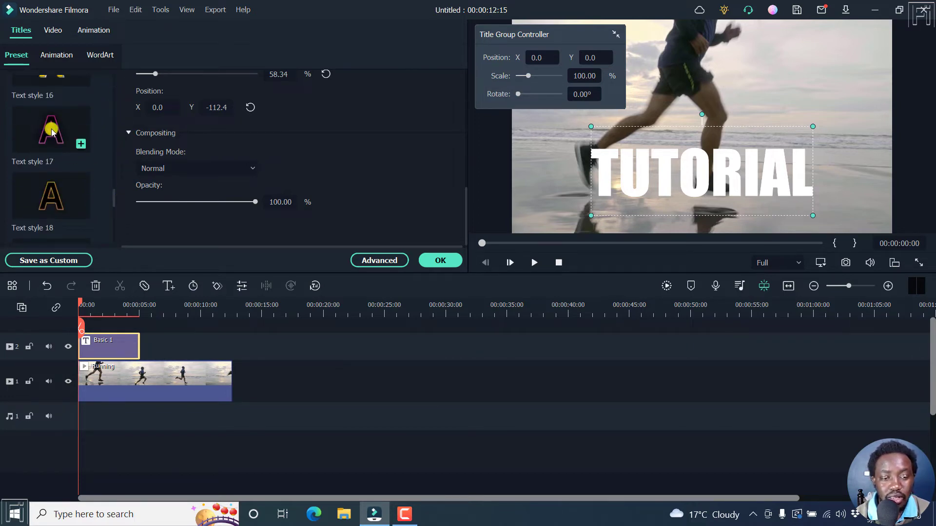
# Step: Apply Text style 17 so TUTORIAL becomes black with a pink outline, and show the Animation presets
pyautogui.click(52, 132)
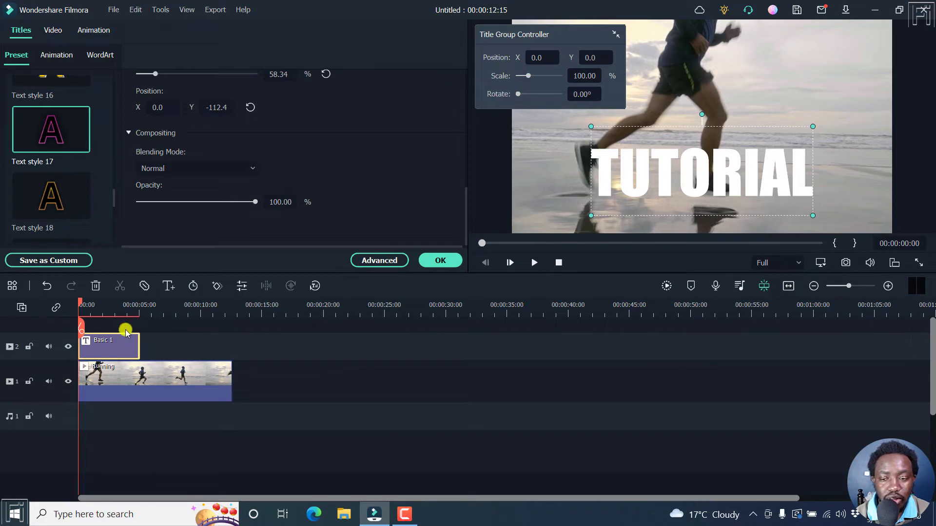
pyautogui.click(81, 144)
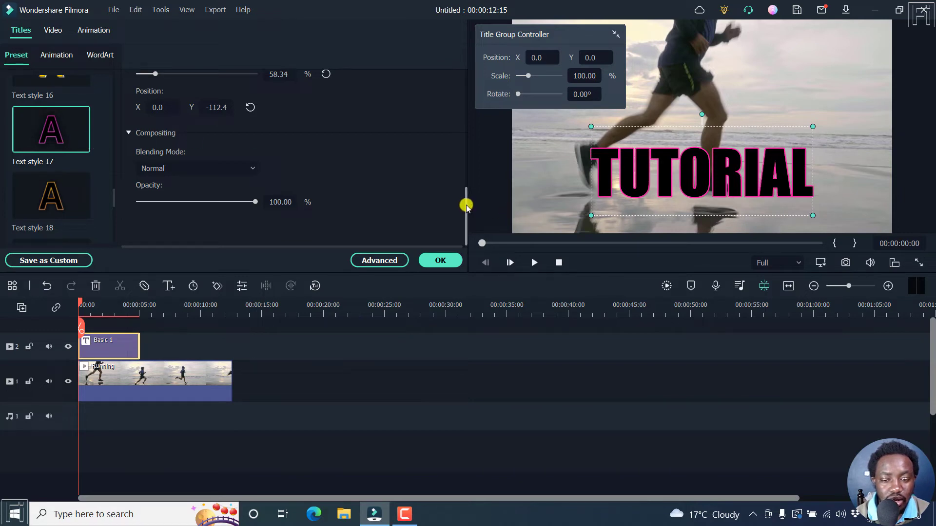
pyautogui.moveTo(466, 206); pyautogui.dragTo(466, 78)
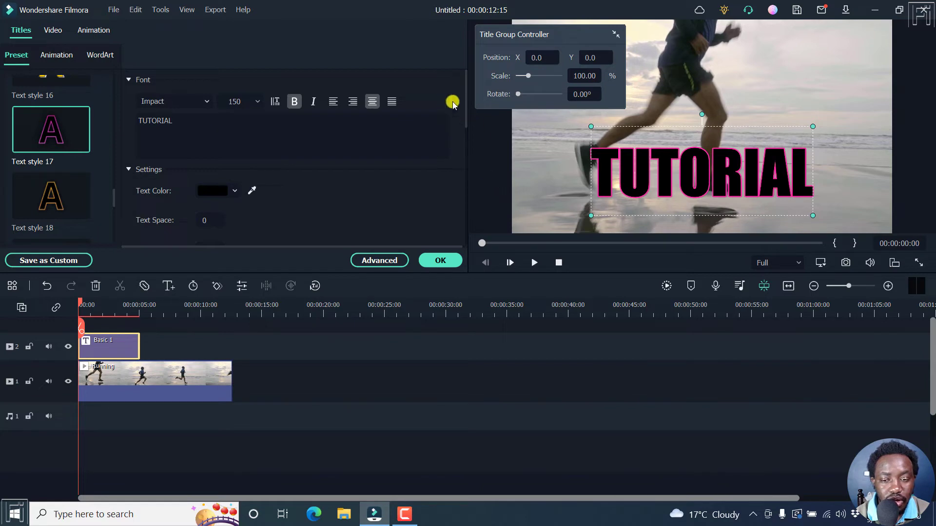
pyautogui.click(51, 57)
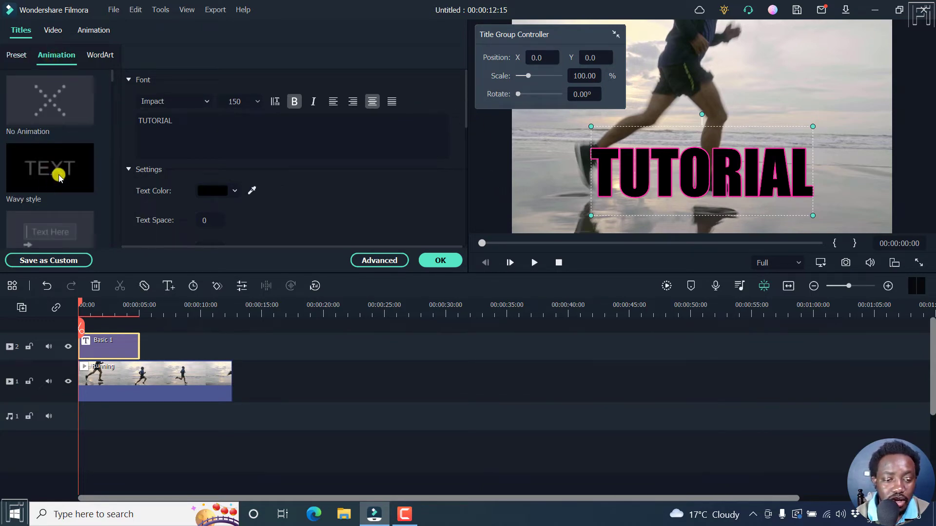
# Step: Find the Wavy style preset in the animation list and apply it to the TUTORIAL title
pyautogui.scroll(-3, 49, 170)
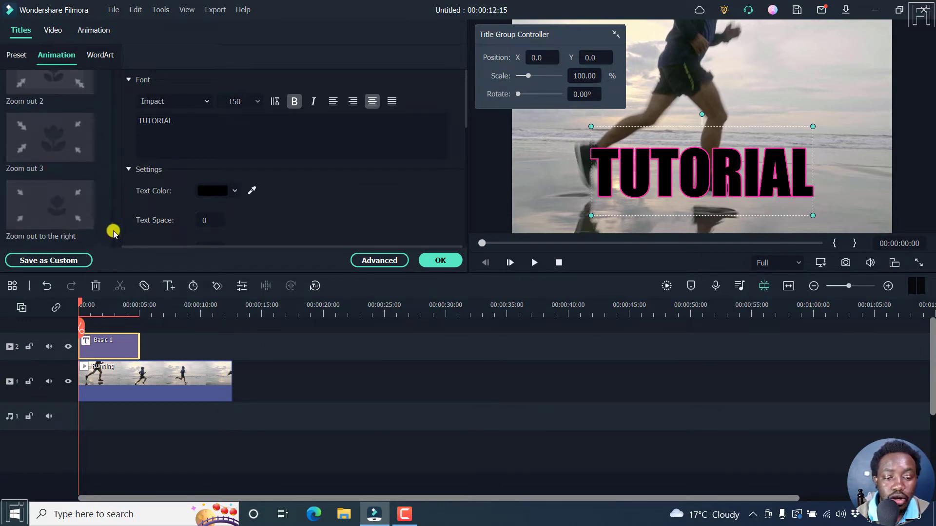
pyautogui.moveTo(111, 229); pyautogui.dragTo(104, 73)
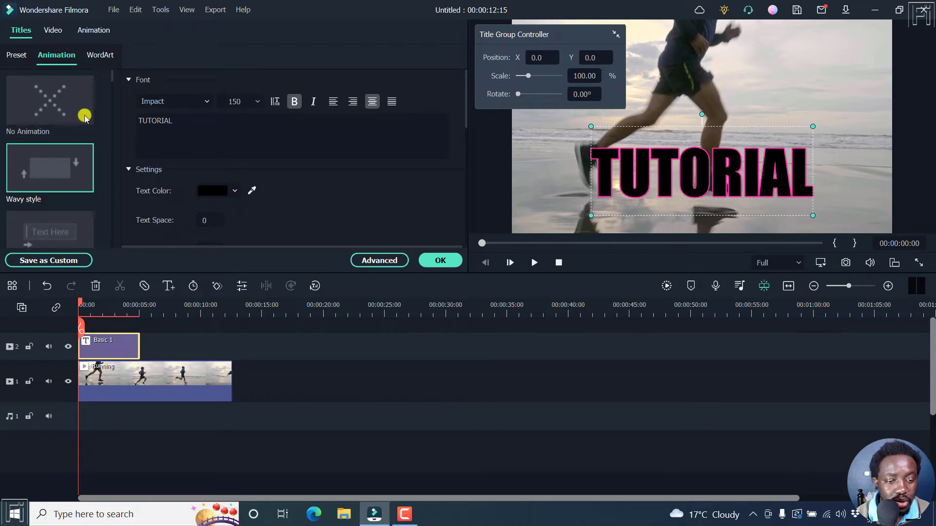
pyautogui.doubleClick(47, 168)
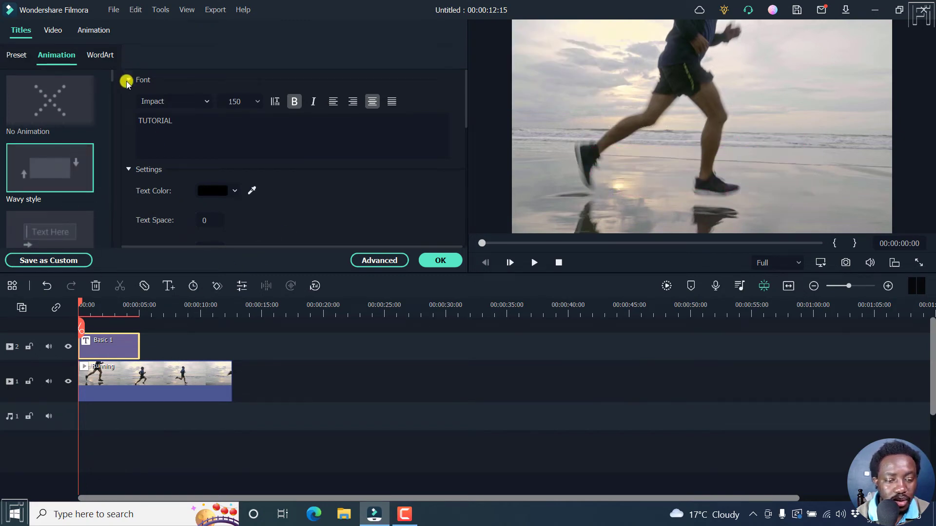
# Step: Apply the purple WordArt style with white and lime outlines, then preview at 00:00:01:17
pyautogui.click(94, 56)
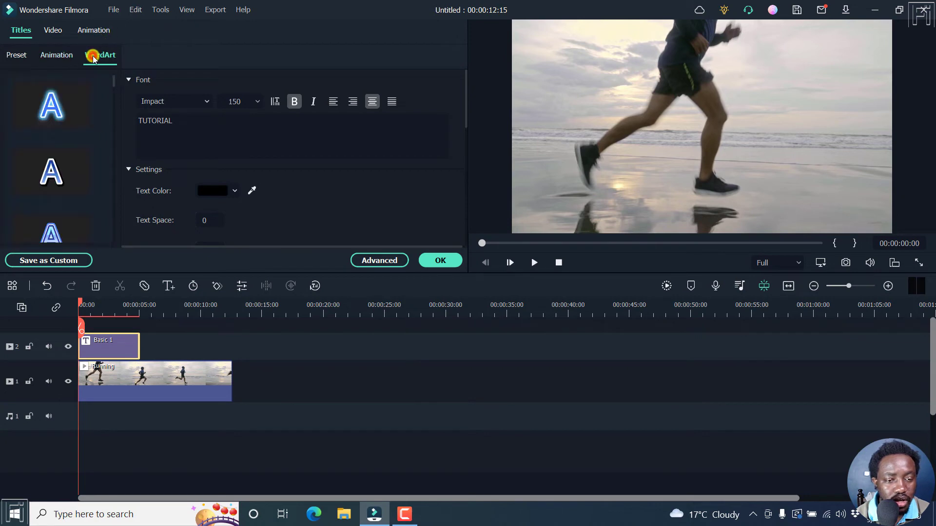
pyautogui.scroll(-5, 111, 141)
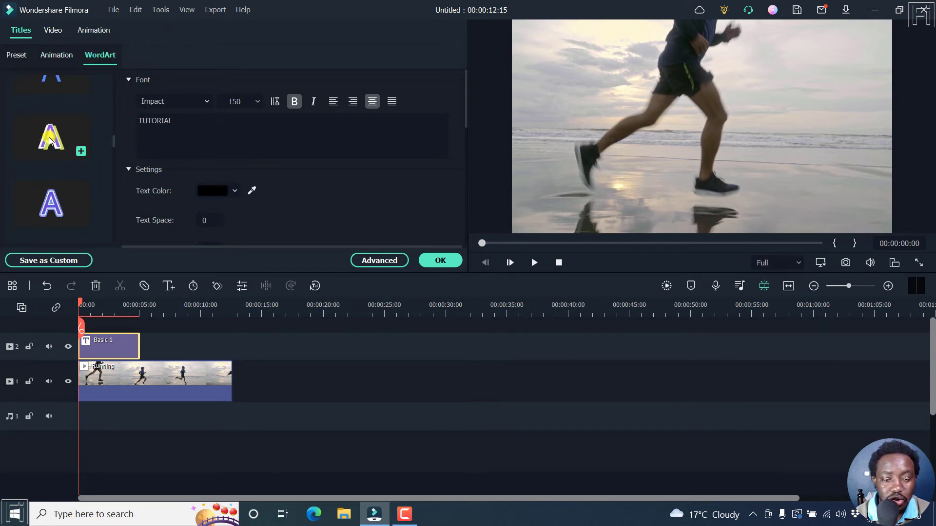
pyautogui.click(49, 141)
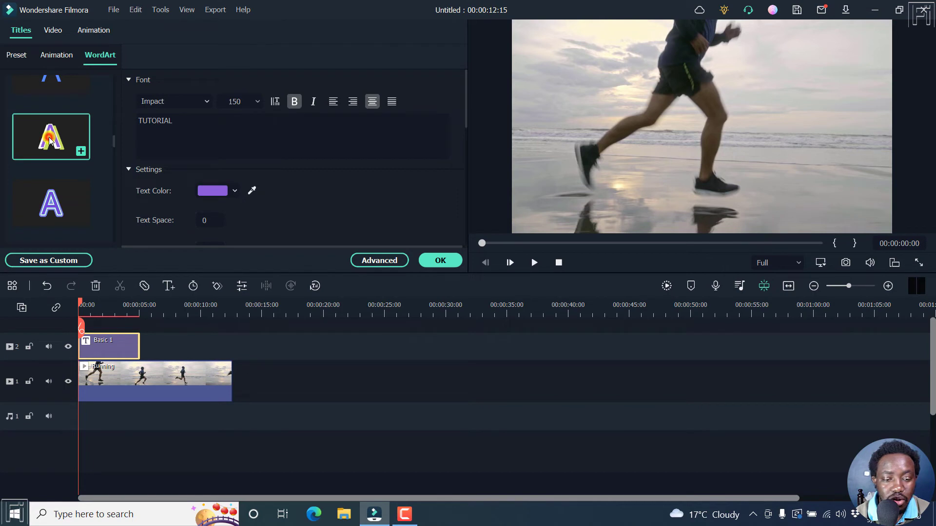
pyautogui.click(98, 305)
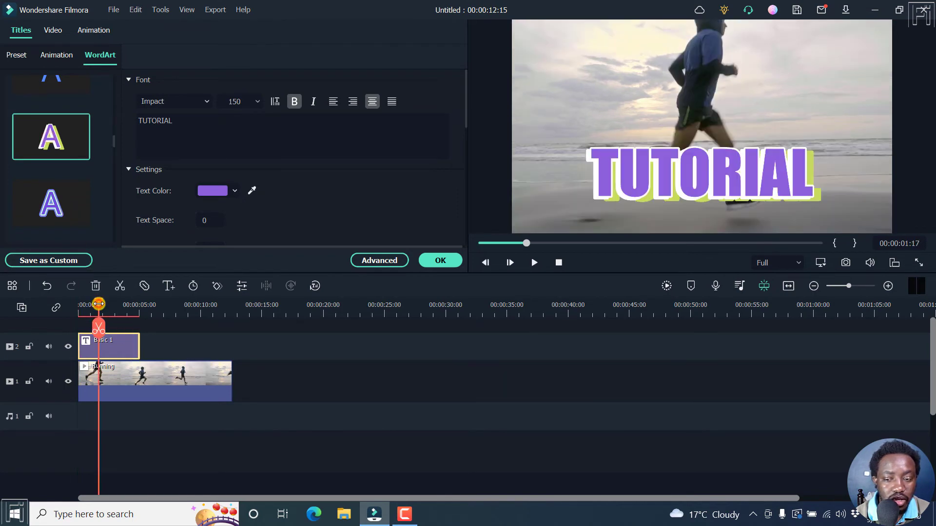
pyautogui.click(385, 261)
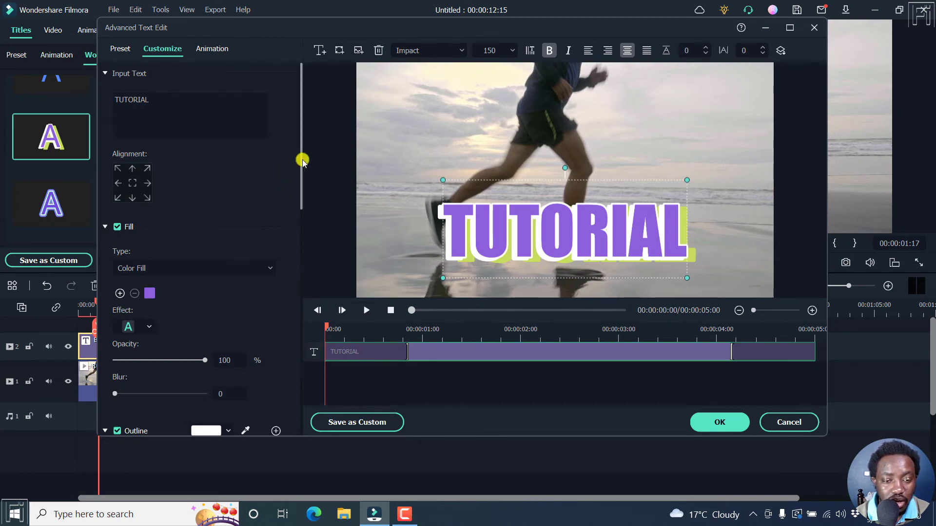
pyautogui.moveTo(302, 140); pyautogui.dragTo(287, 335)
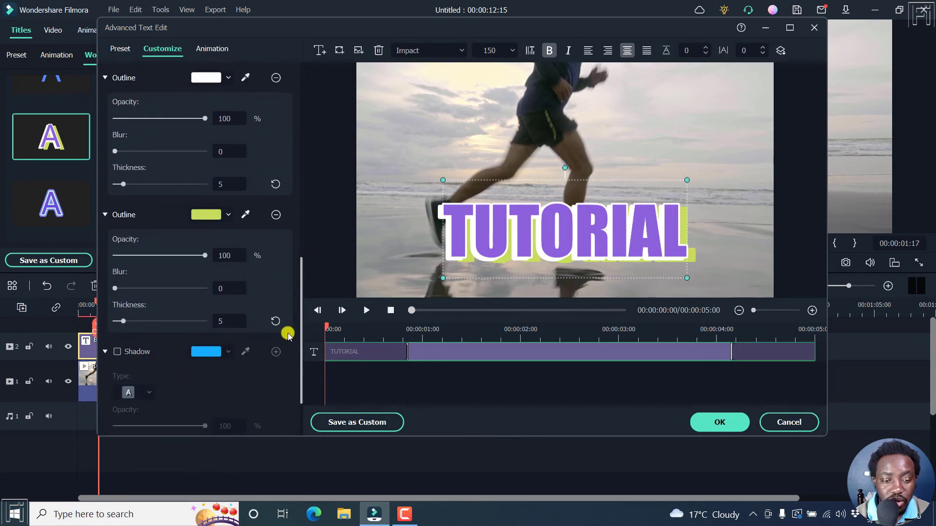
pyautogui.scroll(-3, 287, 332)
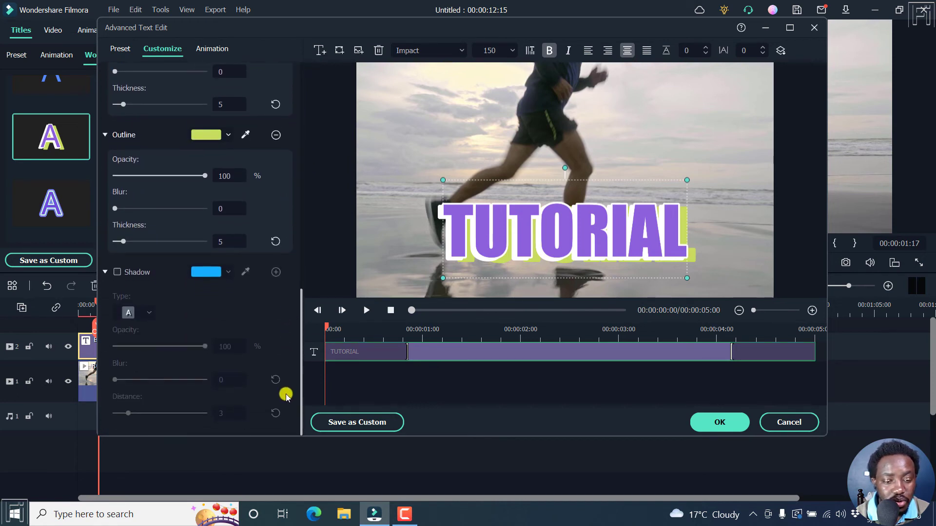
pyautogui.scroll(10, 285, 380)
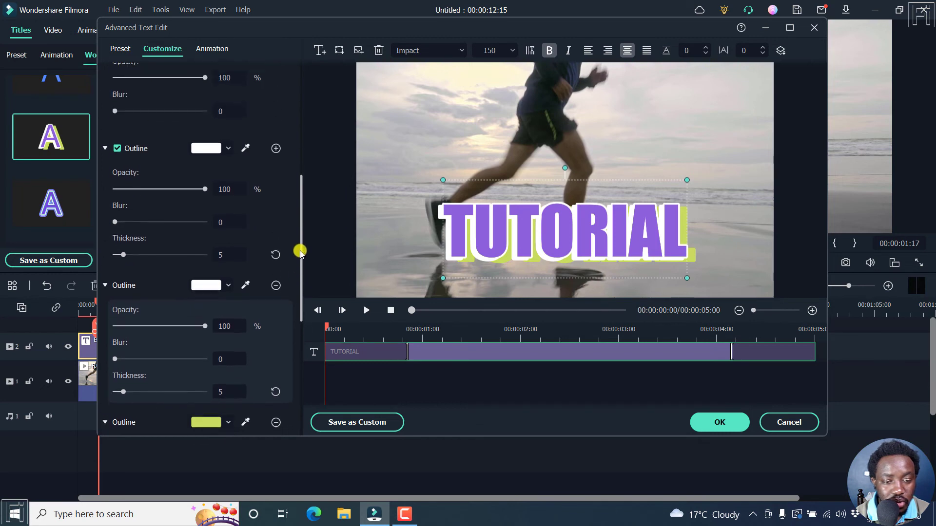
pyautogui.moveTo(301, 253); pyautogui.dragTo(309, 115)
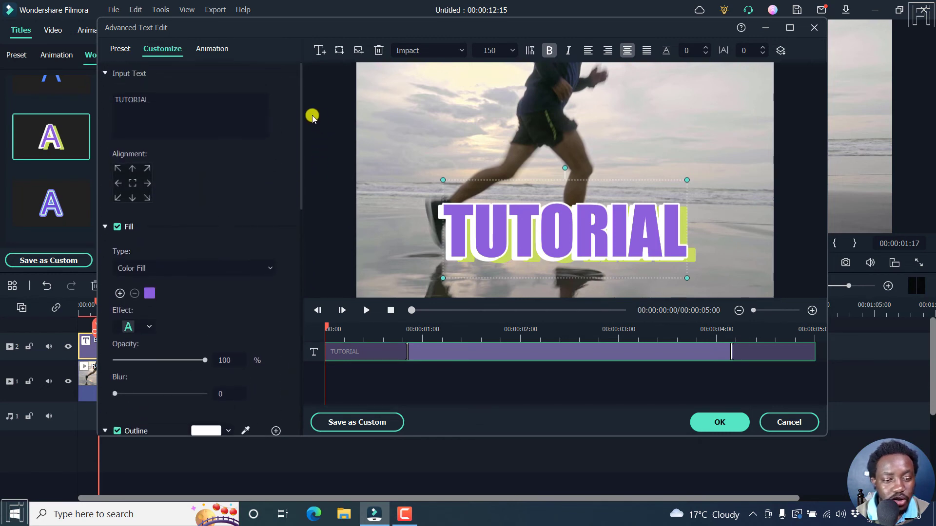
pyautogui.click(717, 423)
# Step: Close the title settings and add default Lorem ipsum titles at 00:00:06:12 and 00:00:13:17 on track 2
pyautogui.click(441, 261)
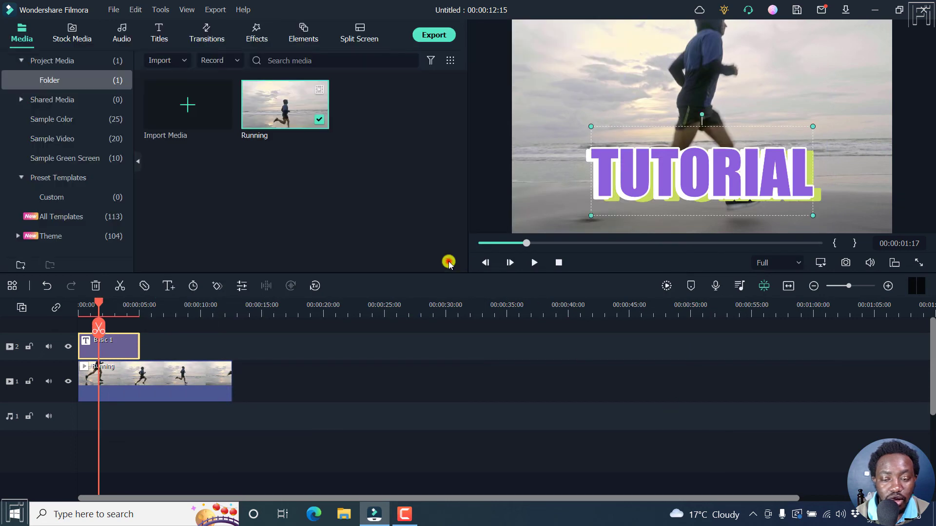
pyautogui.click(157, 312)
pyautogui.click(180, 290)
pyautogui.write('TUTORIAL')
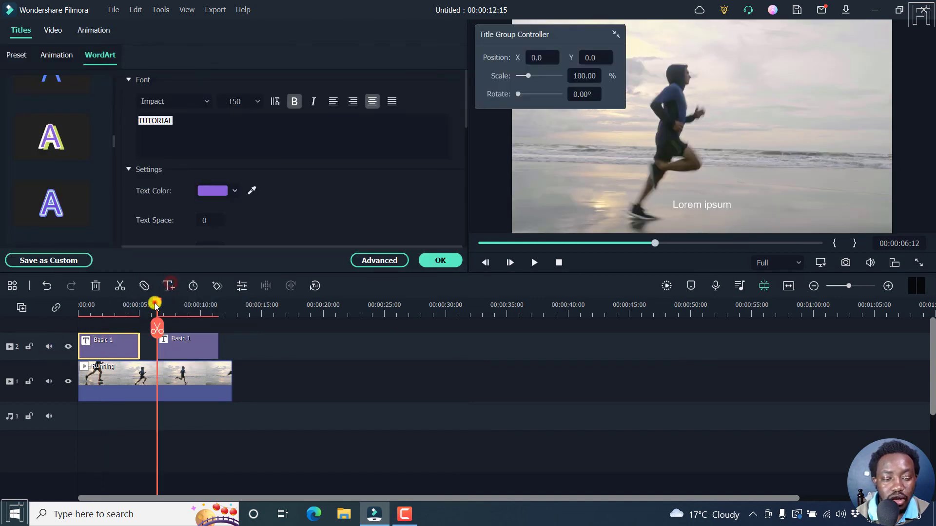
pyautogui.click(225, 315)
pyautogui.click(246, 312)
pyautogui.click(168, 286)
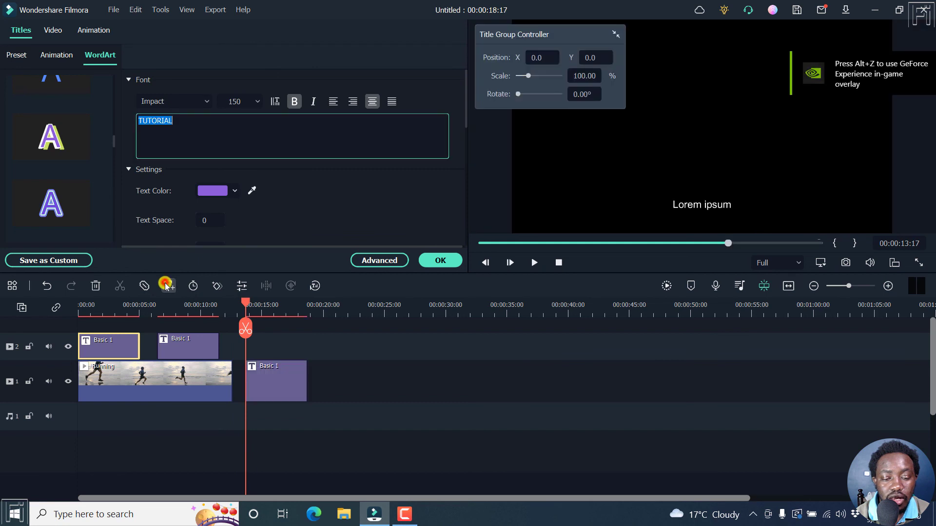
pyautogui.moveTo(279, 375); pyautogui.dragTo(277, 352)
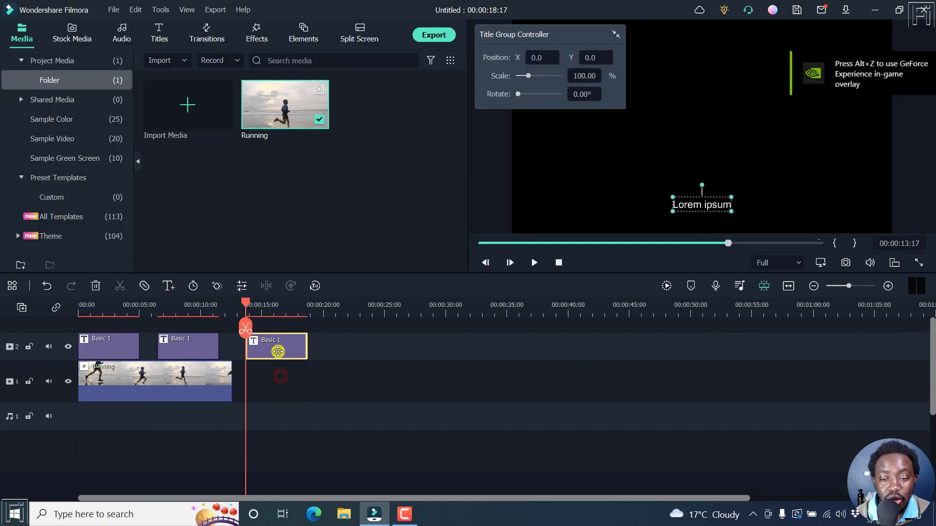